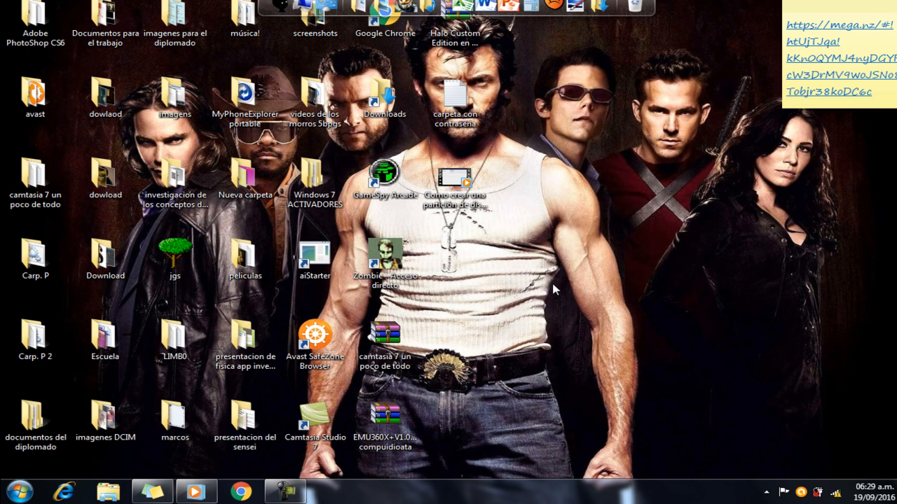
Launch the disk management console by running DISKMGMT.MSC and maximize its window.
mouse_move(306, 496)
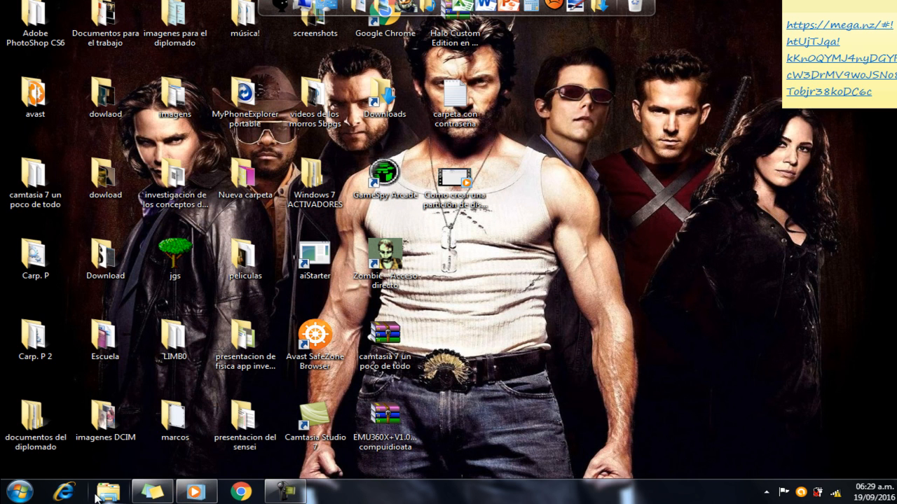
click(26, 499)
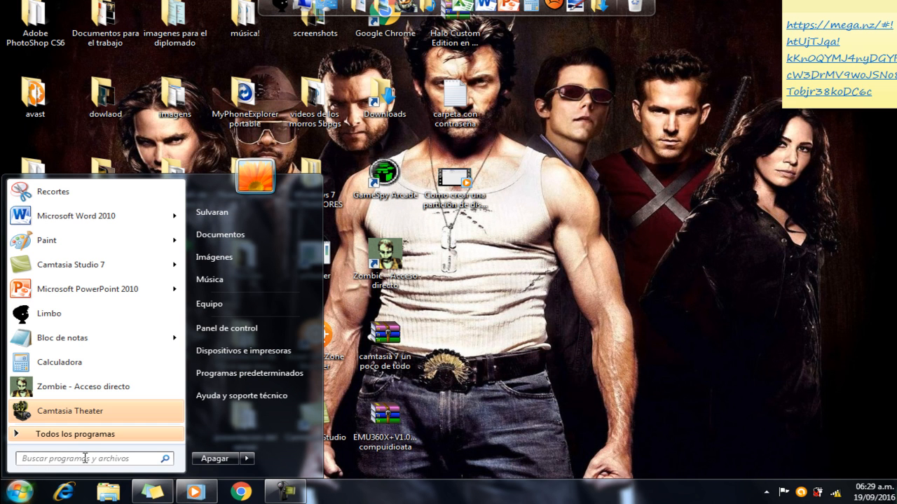
right_click(245, 304)
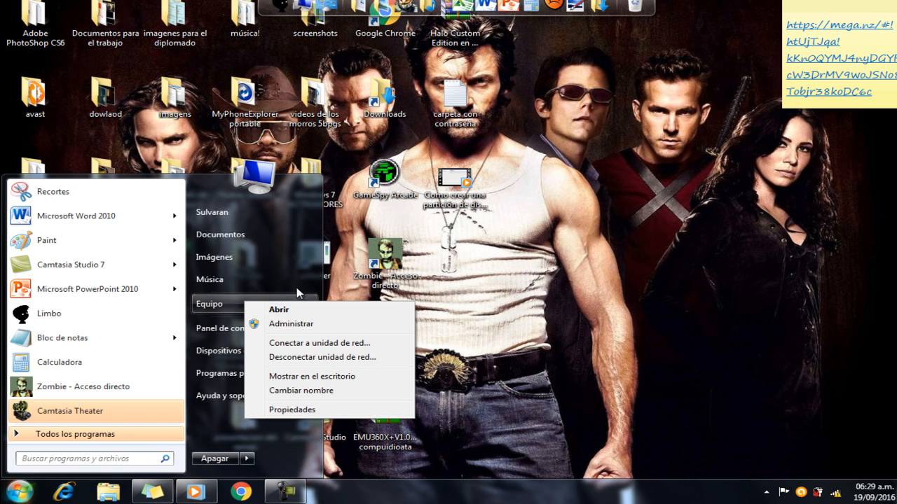
click(116, 460)
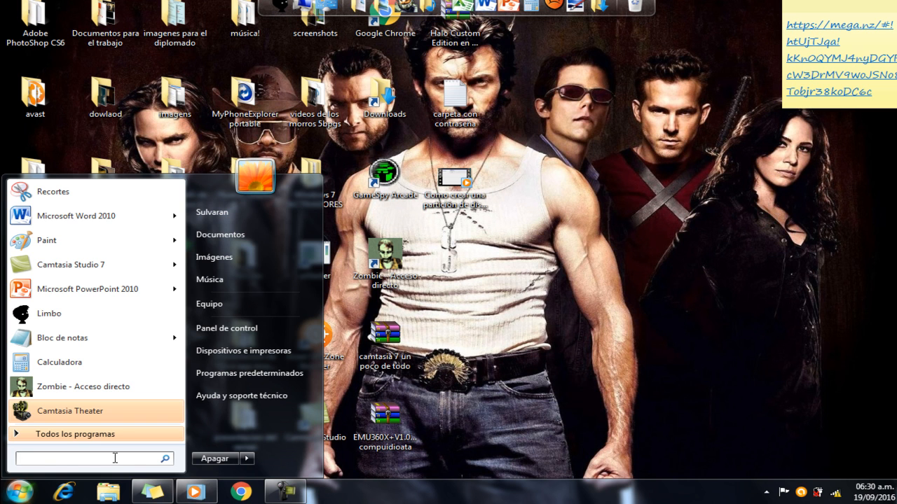
text(DISK)
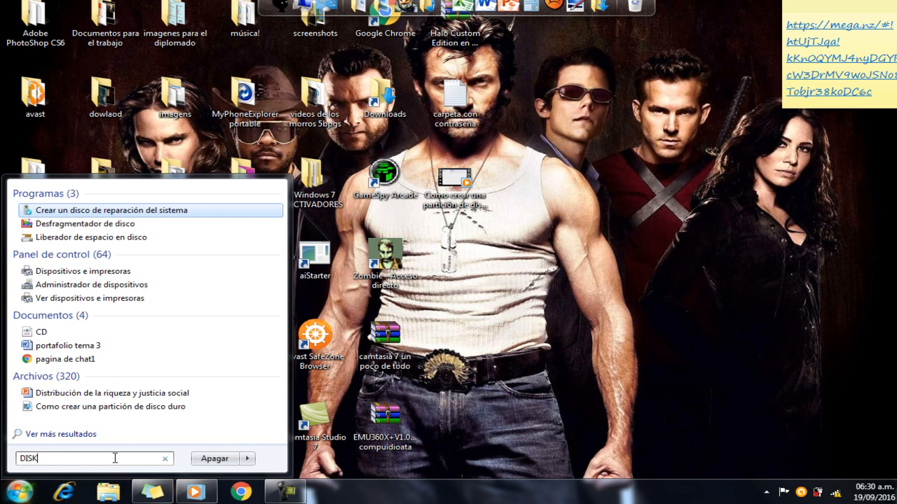
text(M)
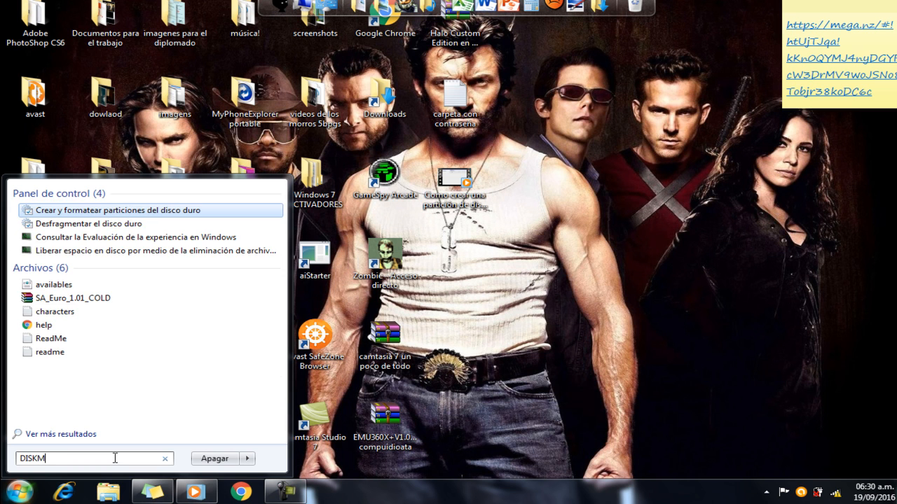
text(GMT.MSC)
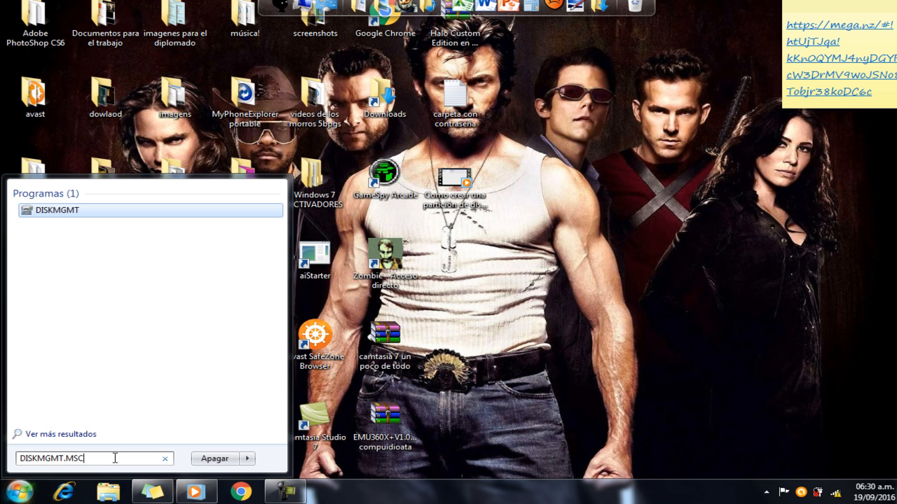
key(Return)
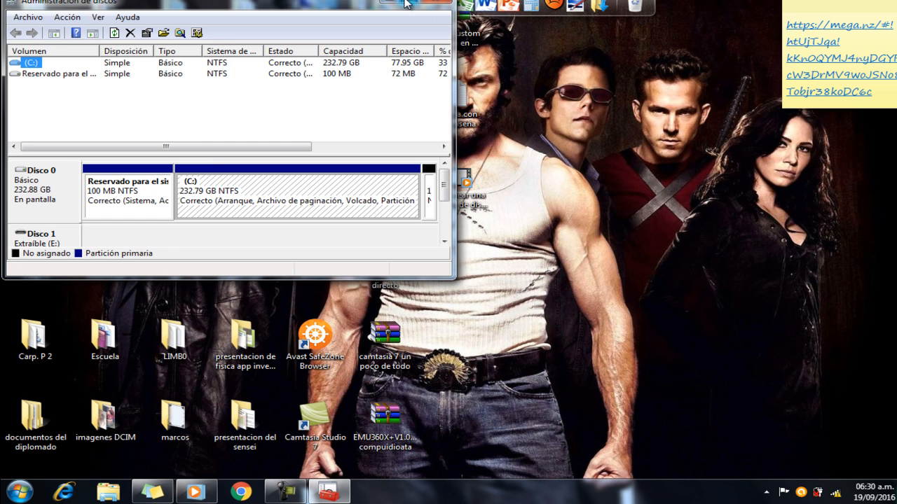
drag(336, 7, 343, 62)
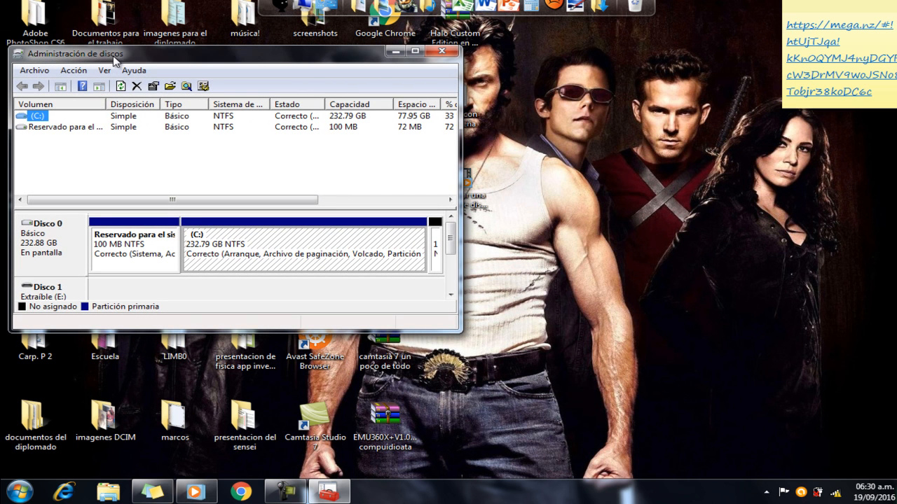
click(416, 52)
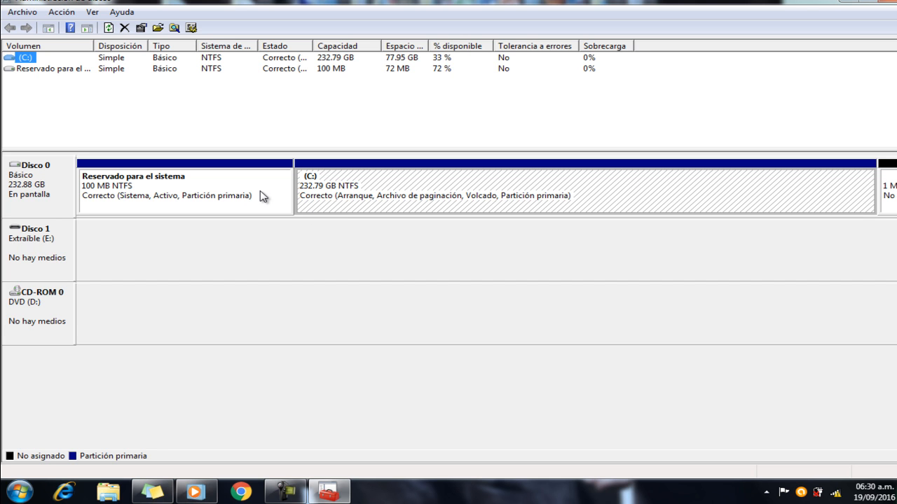
Shrink the C: volume on Disco 0 by 73338 MB to free up unallocated space.
click(46, 258)
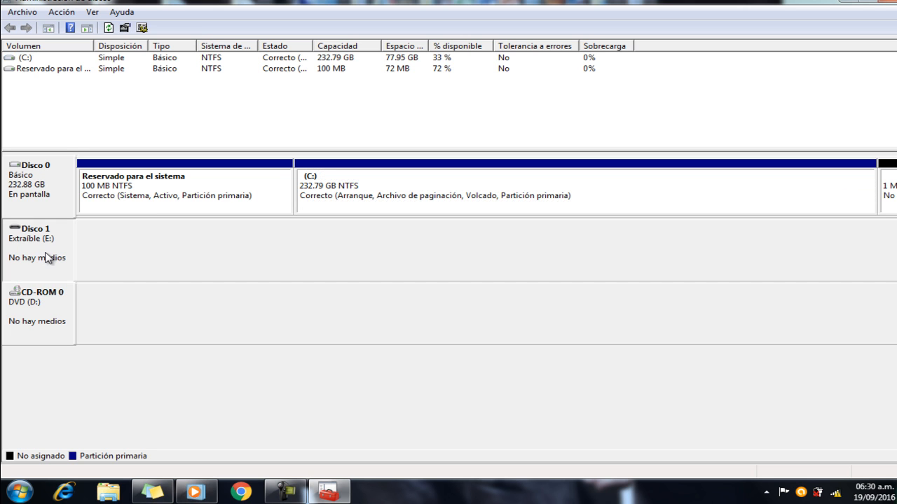
click(46, 206)
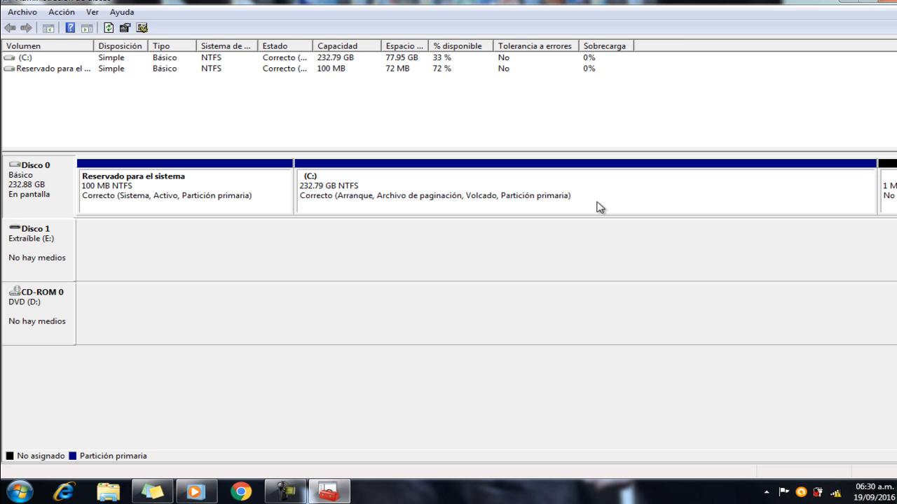
right_click(403, 197)
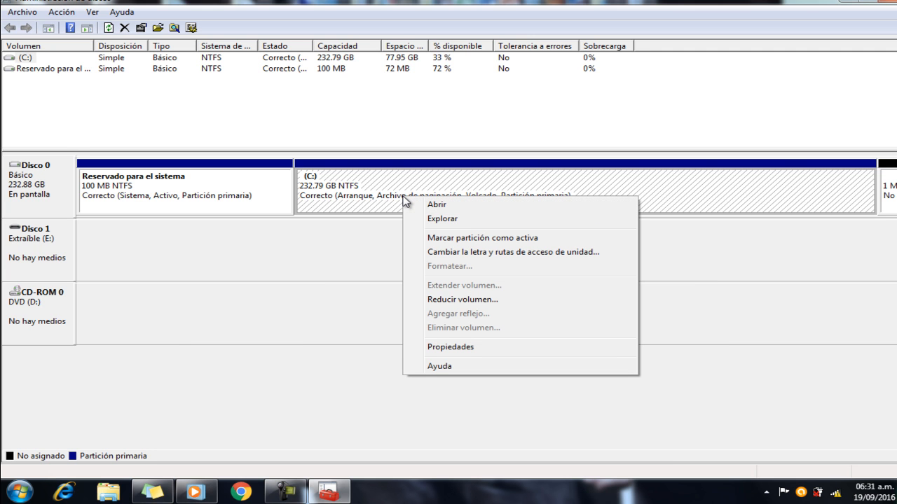
click(441, 300)
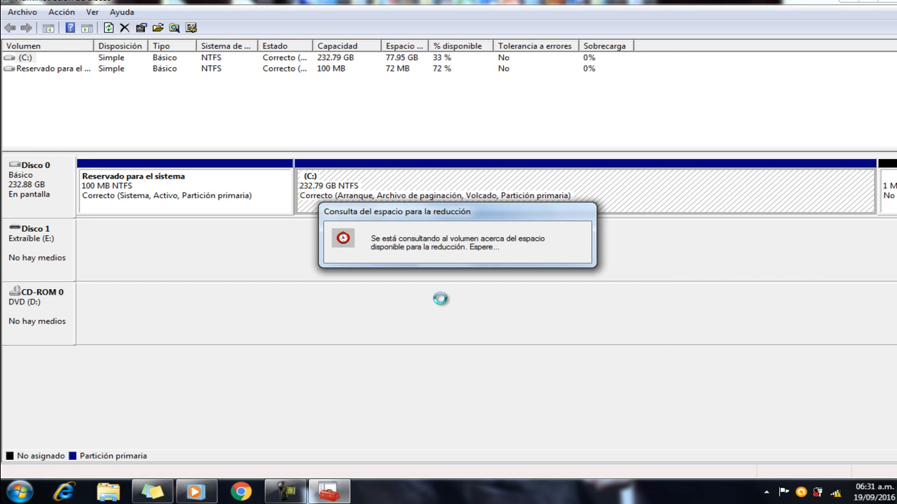
click(295, 497)
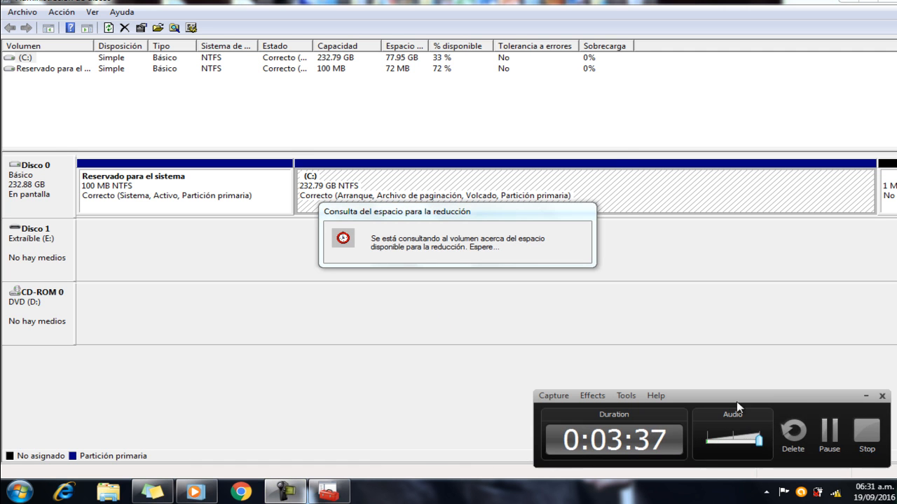
click(823, 429)
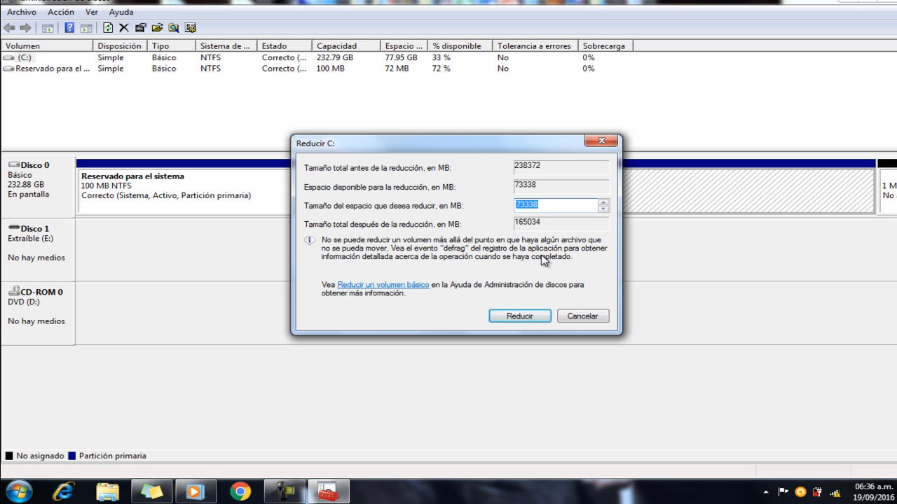
click(530, 319)
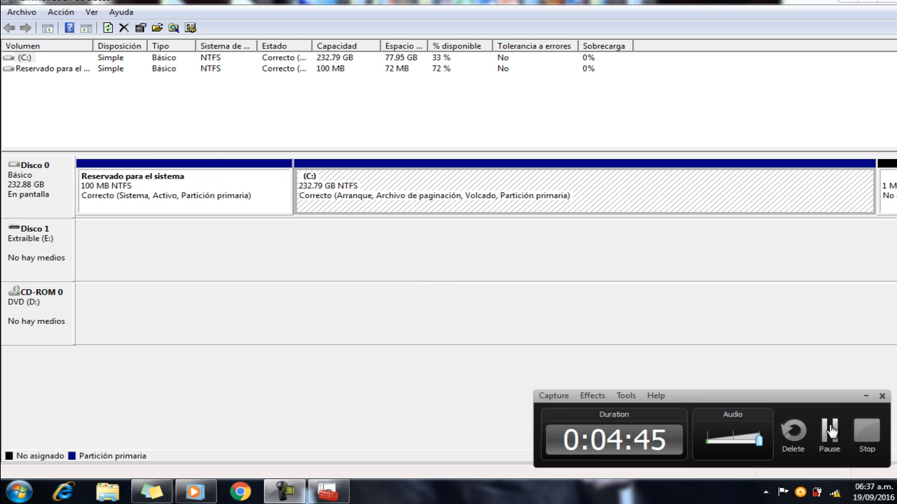
click(832, 426)
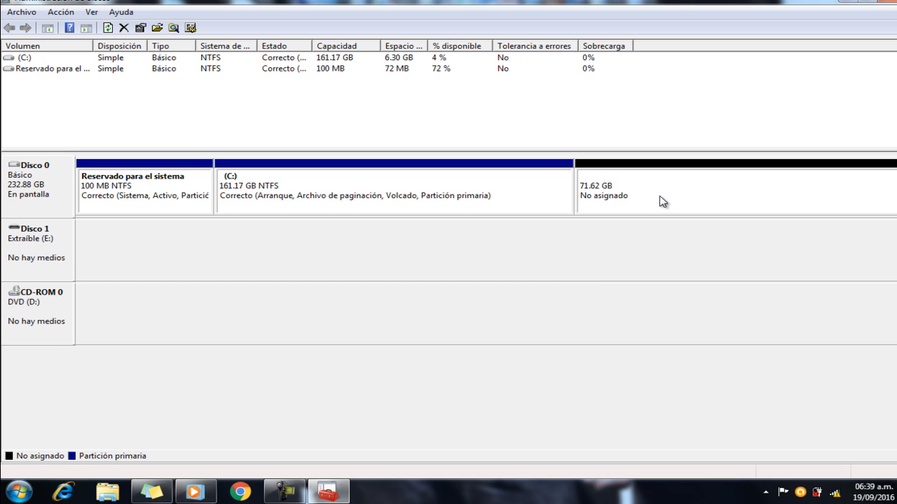
Start a new simple volume in the unallocated space of Disco 0, using the full 73338 MB.
right_click(619, 188)
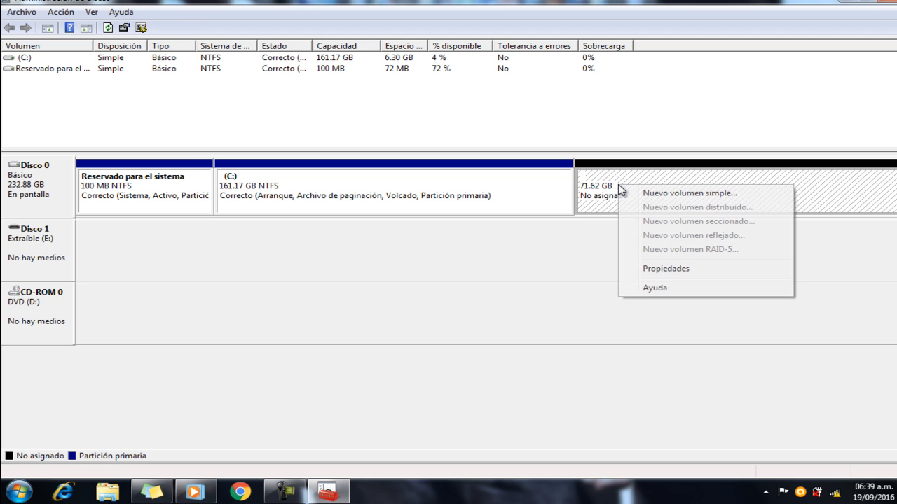
click(578, 246)
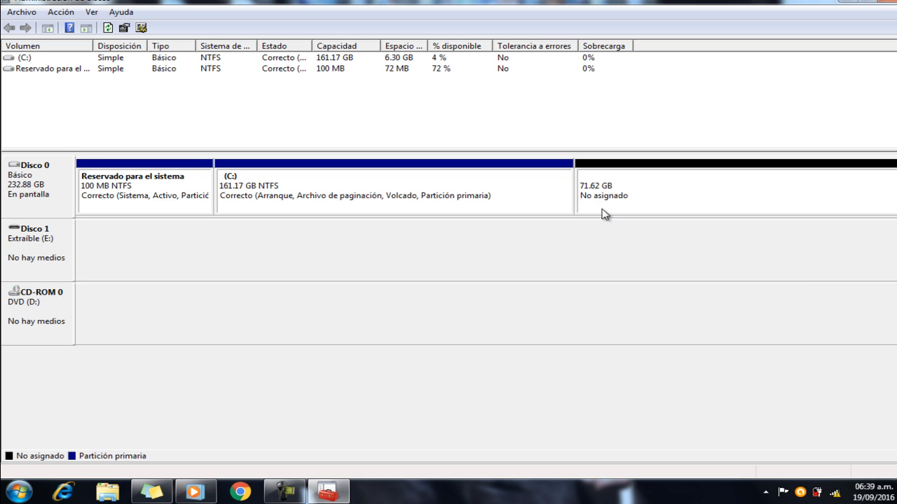
right_click(638, 196)
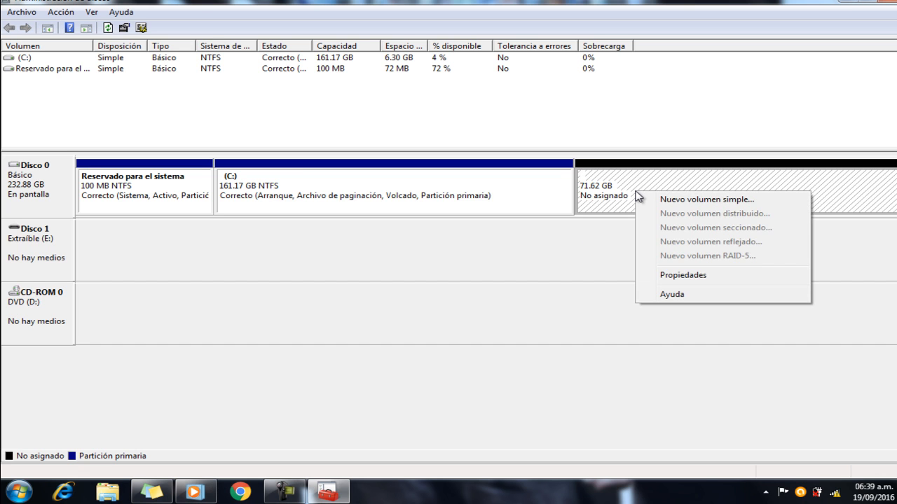
click(686, 202)
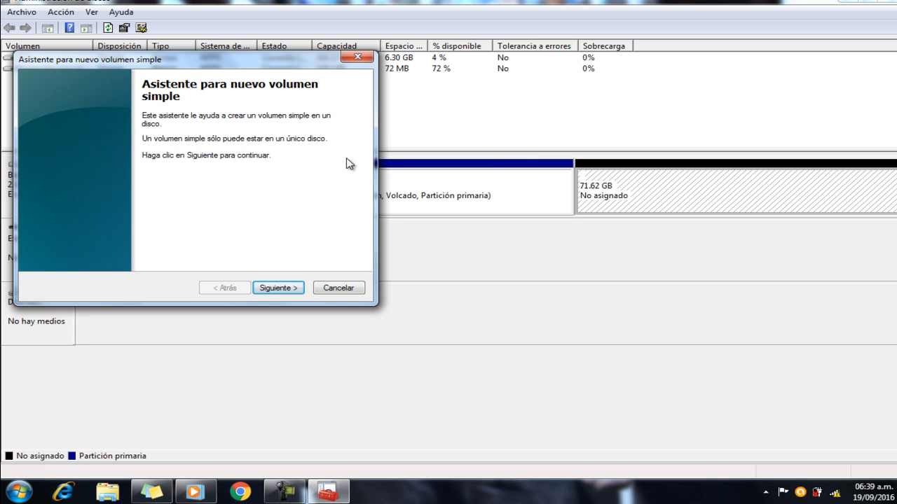
click(278, 288)
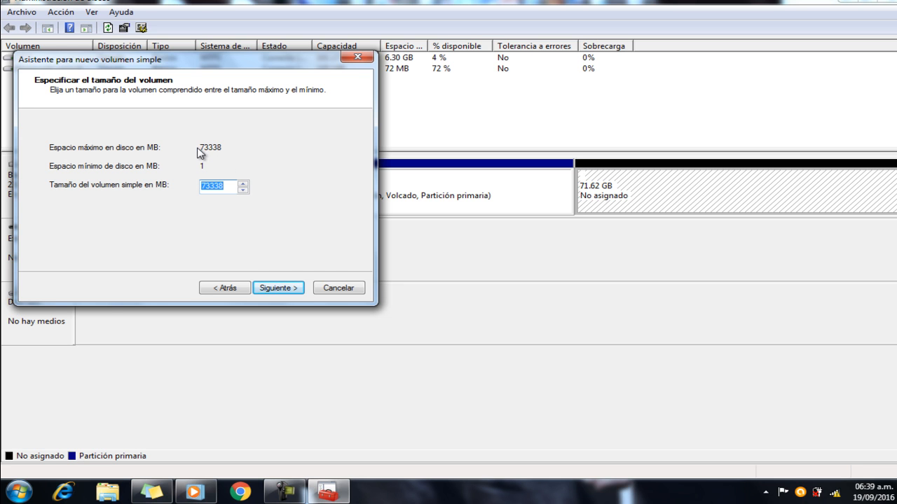
click(274, 291)
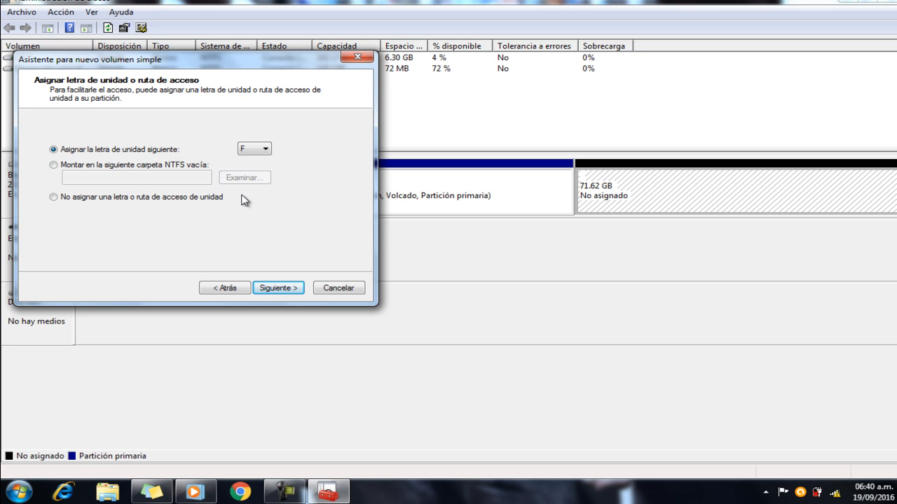
Assign drive letter G to the new volume and continue to the format settings.
click(266, 151)
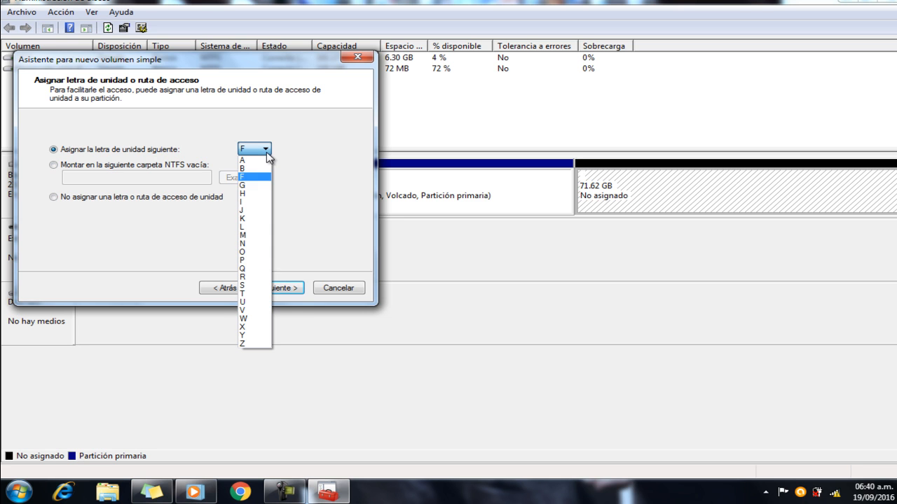
click(259, 188)
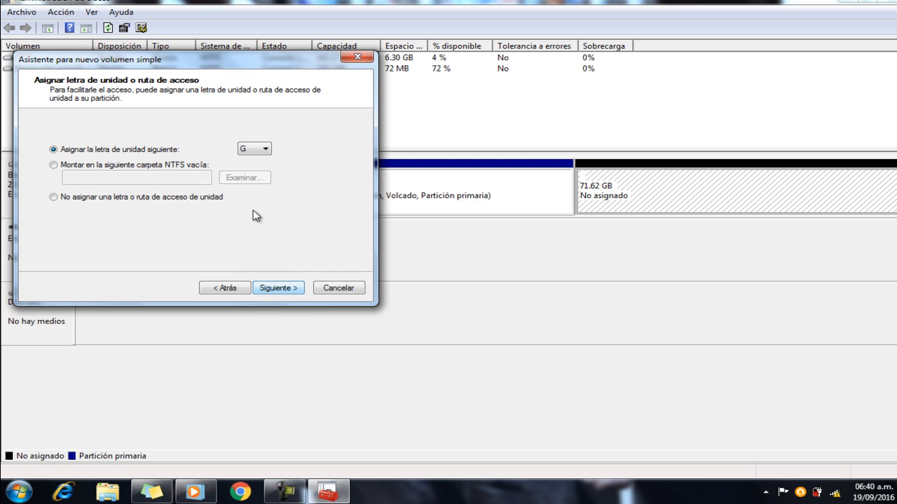
click(279, 291)
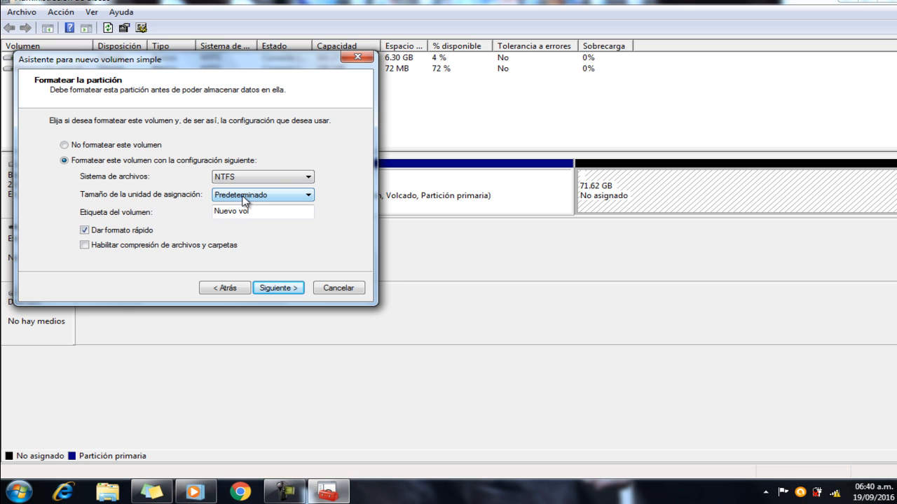
Keep NTFS quick formatting with the default allocation size, label the volume "Particion Del Disco Duro" and create it.
click(65, 145)
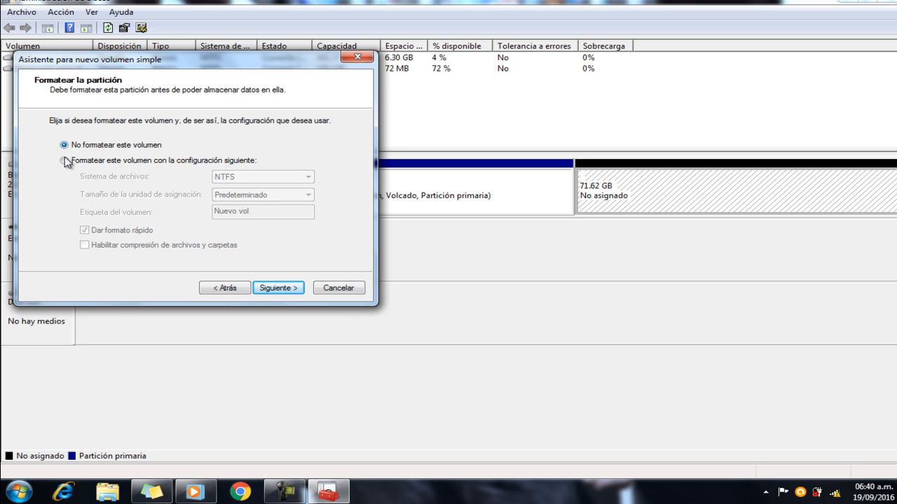
click(65, 160)
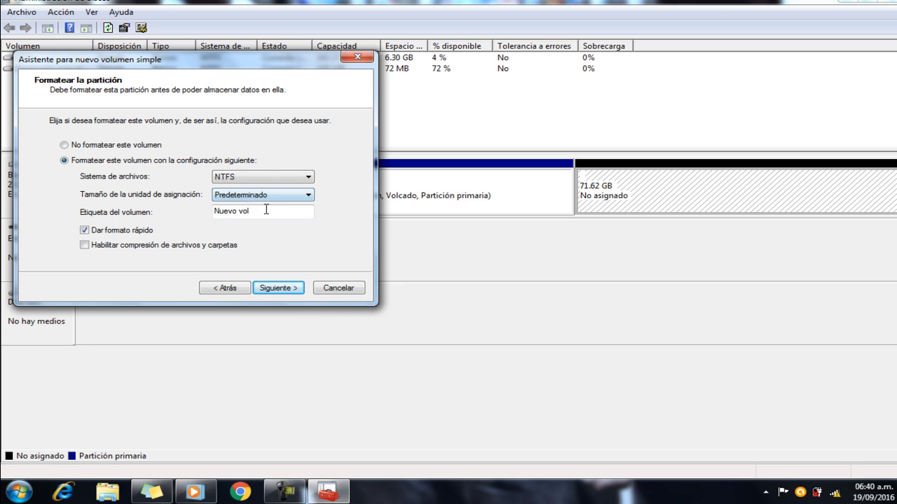
drag(266, 211, 214, 211)
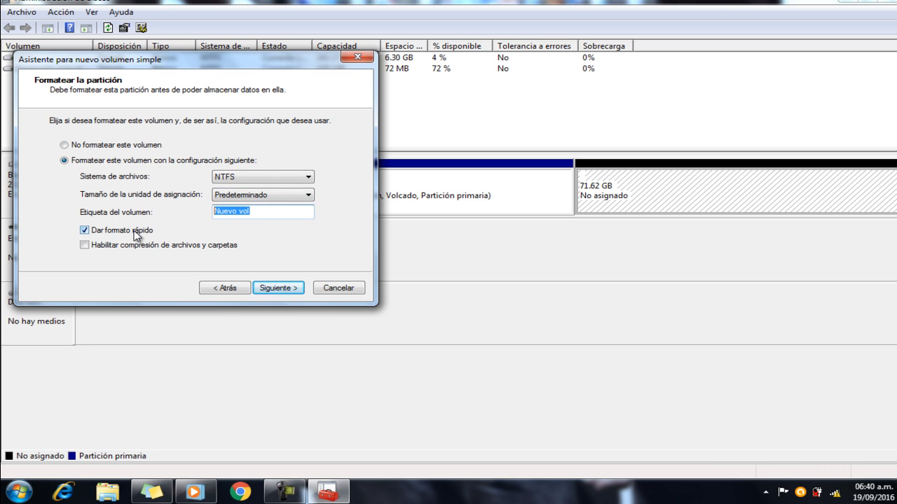
key(BackSpace)
text(PAR)
key(BackSpace)
key(BackSpace)
text(articion DEL)
key(BackSpace)
key(BackSpace)
text(el Disco )
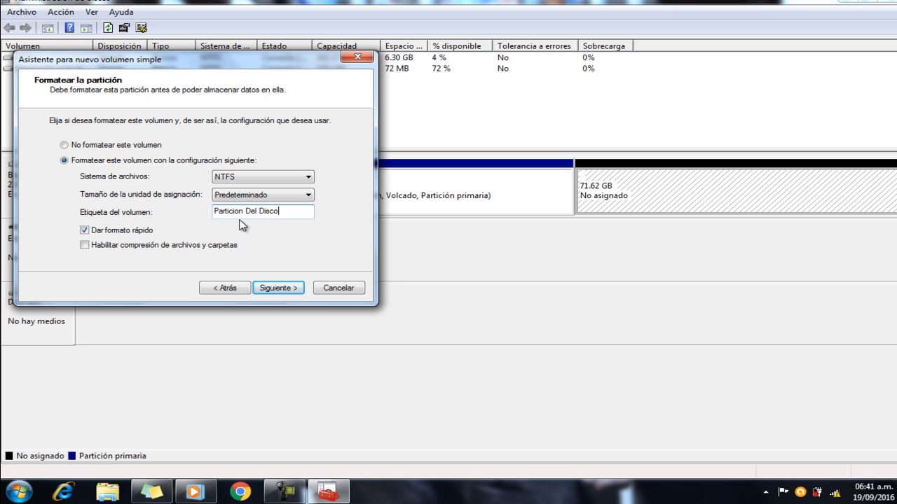
text(duro )
text(D)
click(271, 289)
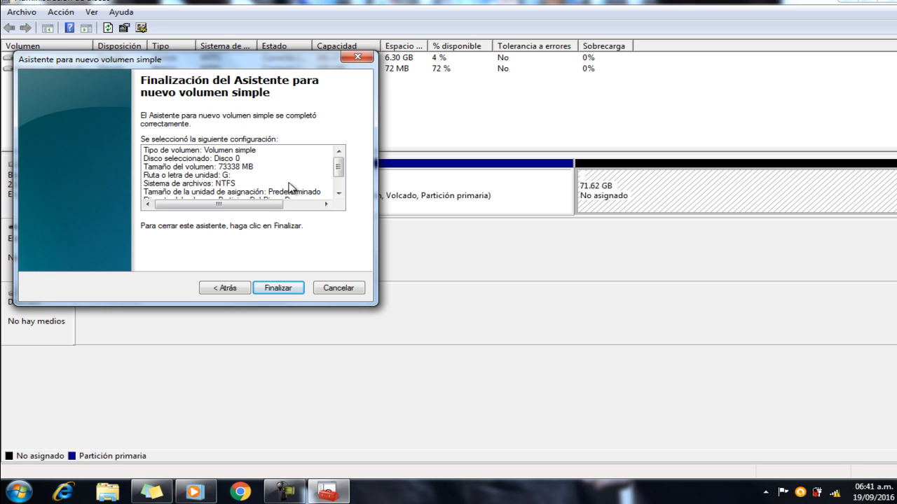
click(284, 289)
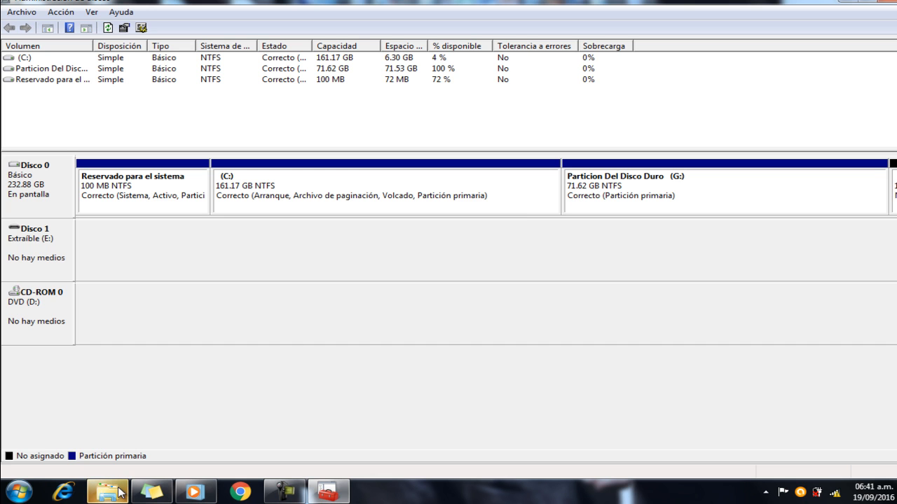
Bring the AutoPlay window of the new G: partition to the front.
mouse_move(120, 493)
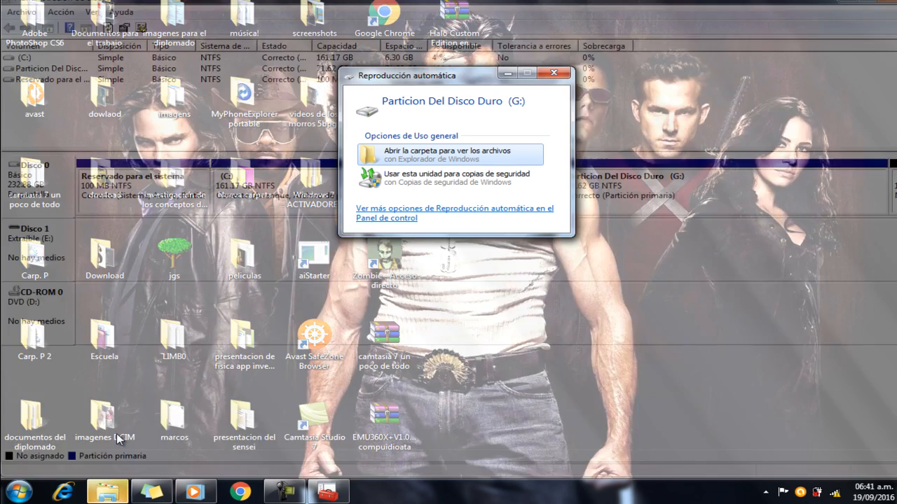
click(118, 438)
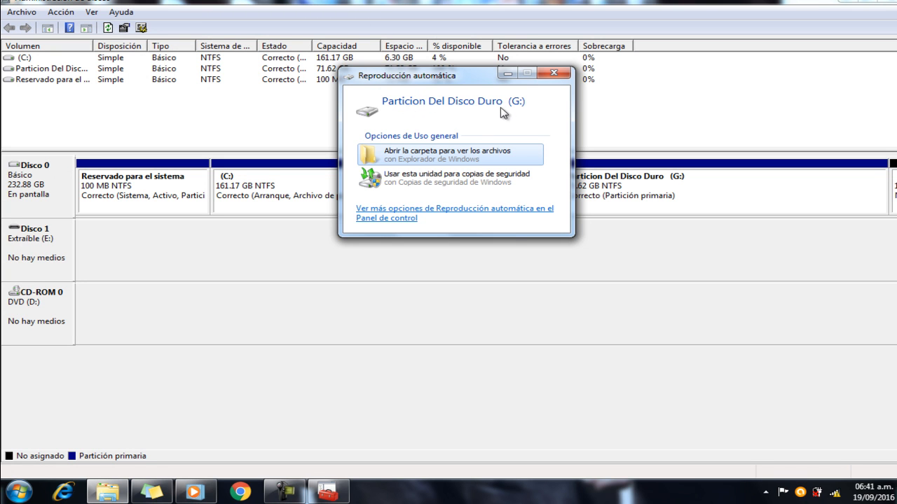
Open the new G: partition in Windows Explorer and copy the Word document "1" from the Documentos library onto it.
click(430, 161)
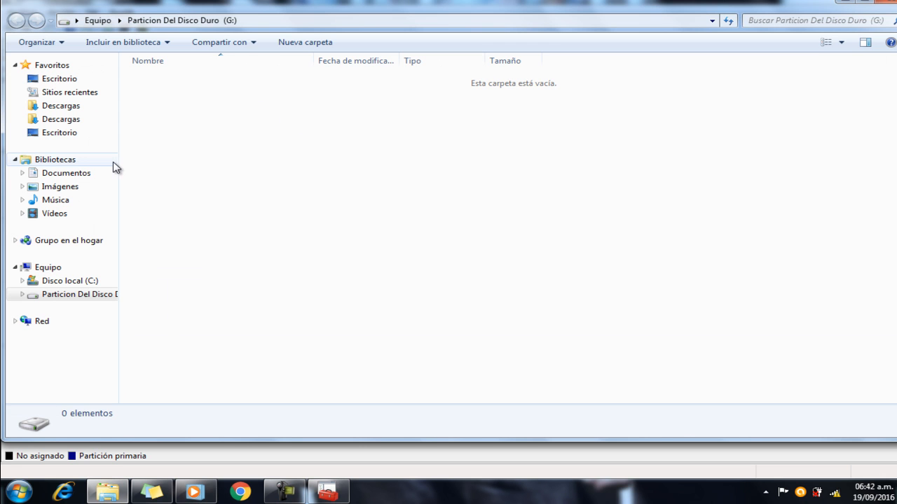
click(89, 173)
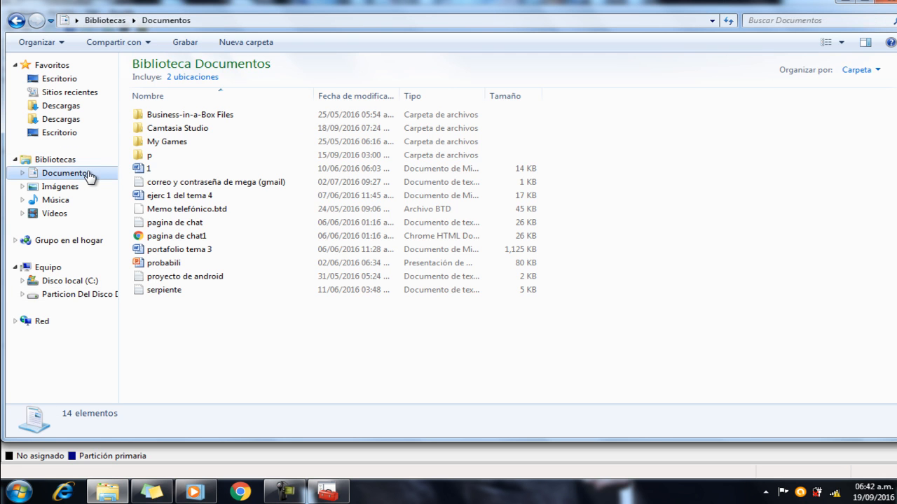
drag(165, 173, 105, 295)
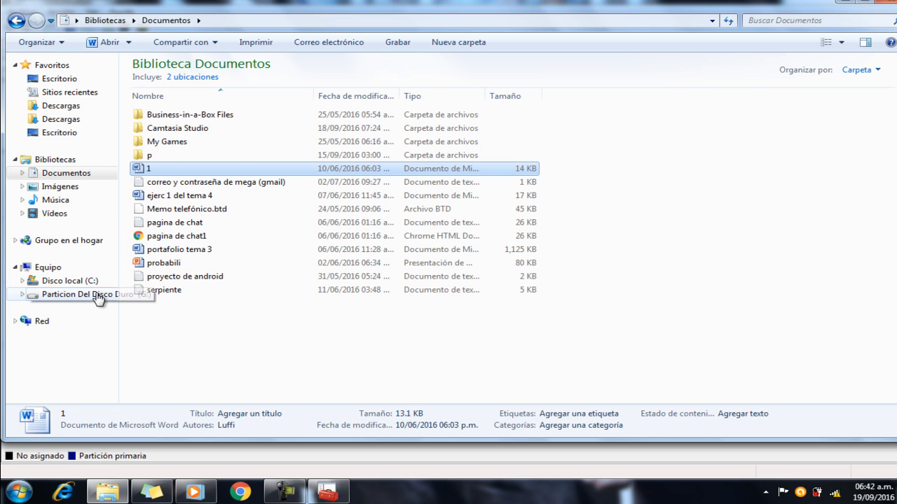
click(35, 295)
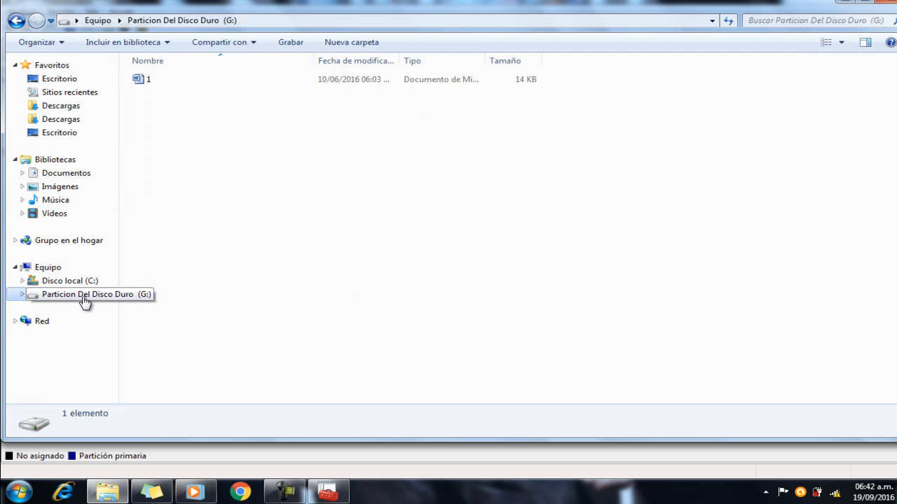
click(303, 84)
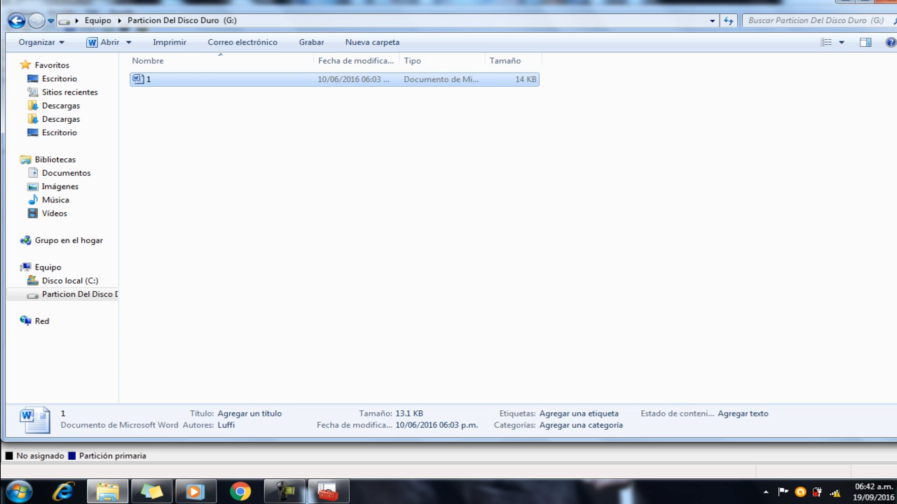
Switch back to Disk Management and delete the G: volume "Particion Del Disco Duro", accepting the loss of its data.
click(328, 492)
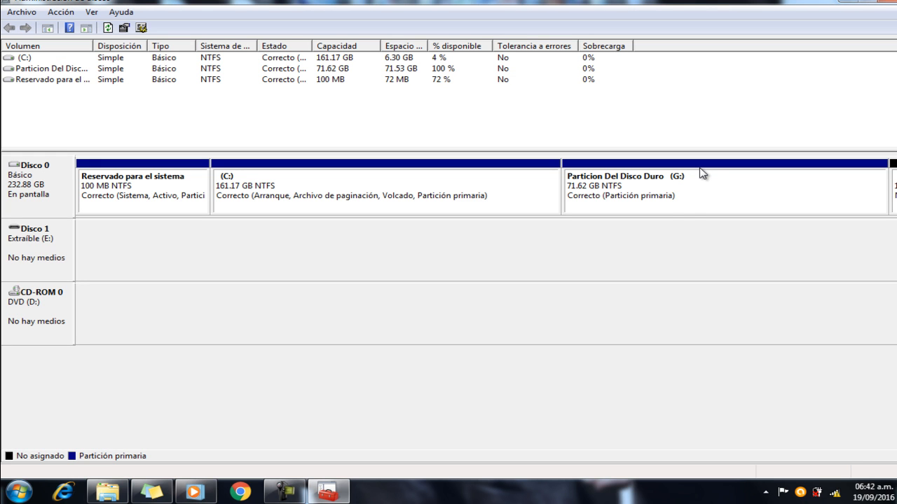
click(649, 195)
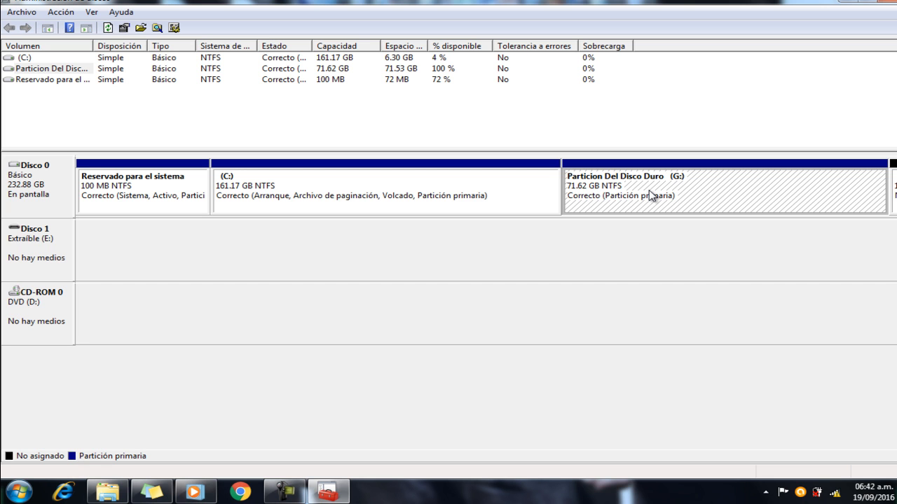
right_click(650, 195)
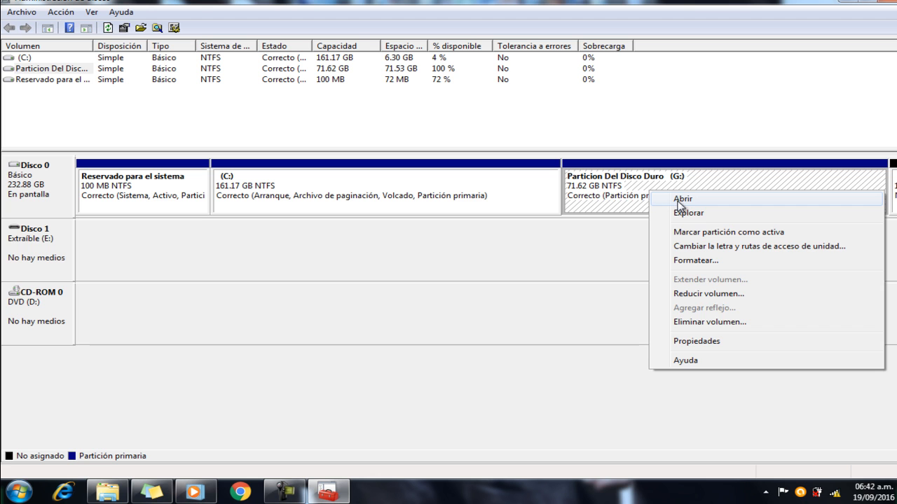
click(606, 194)
right_click(605, 193)
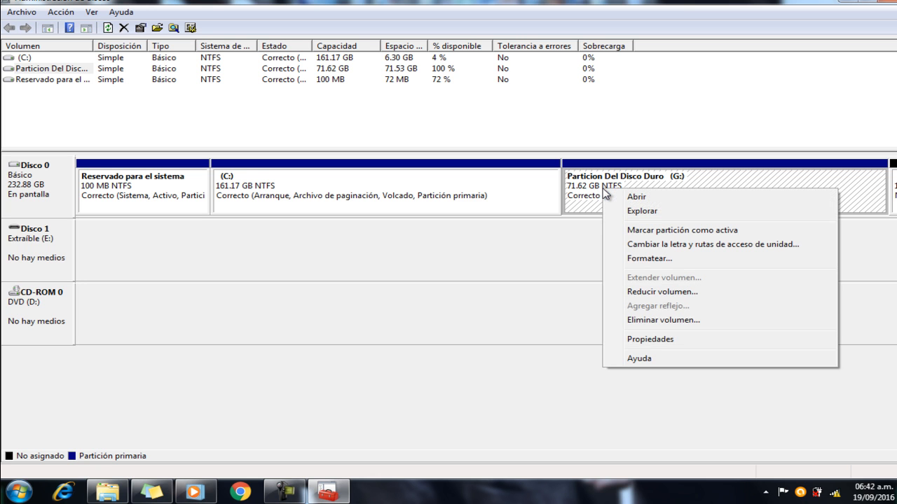
click(646, 321)
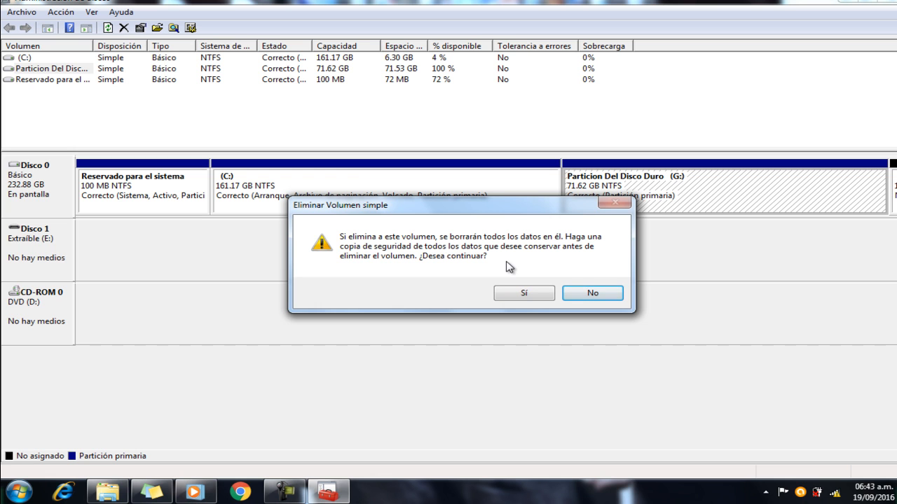
click(524, 296)
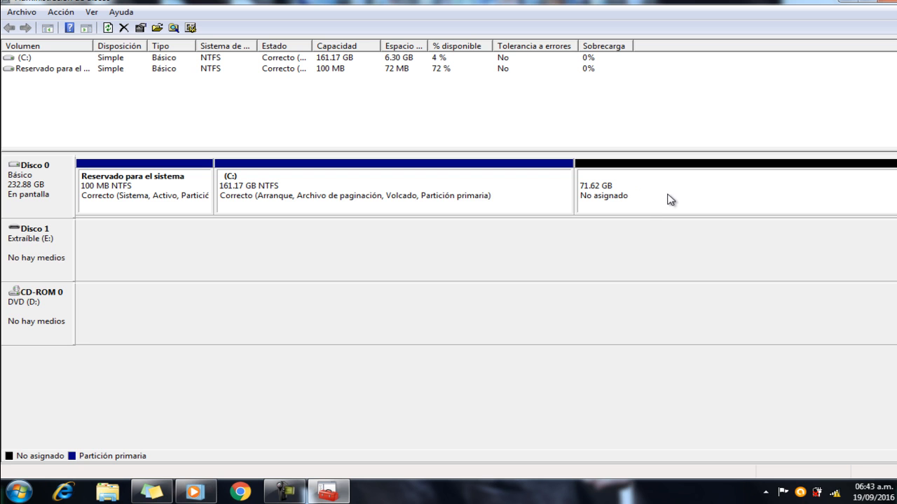
Extend the C: volume with the full 73338 MB of unallocated space on Disco 0.
click(510, 190)
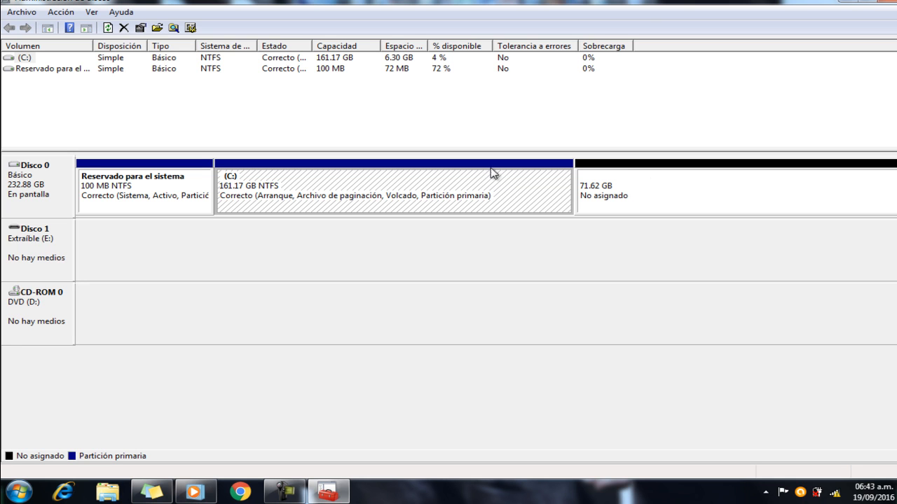
right_click(456, 196)
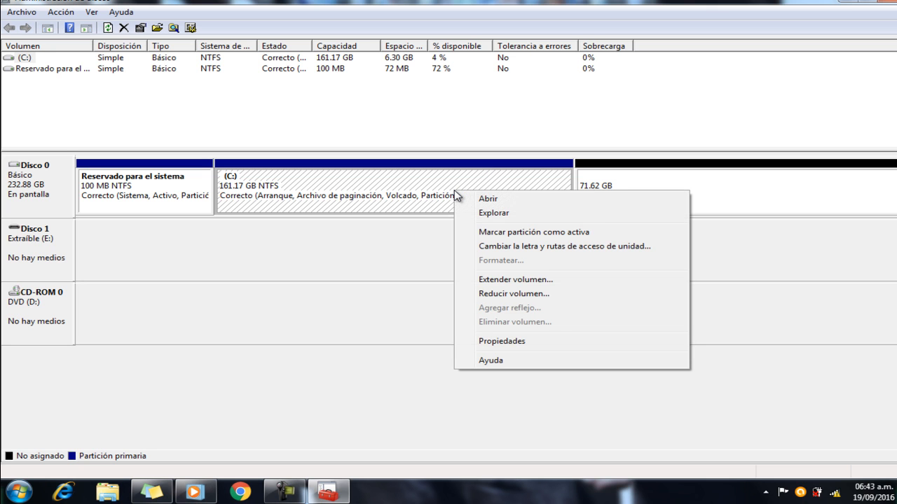
click(505, 280)
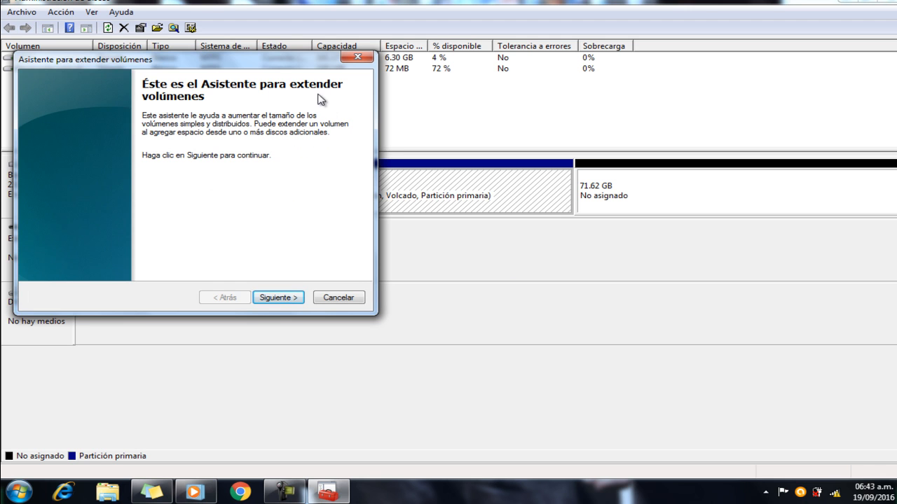
click(287, 299)
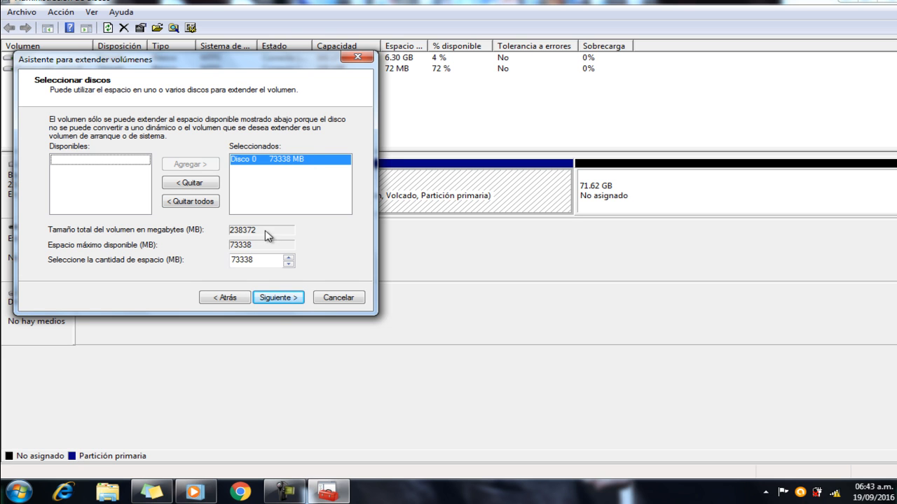
click(273, 300)
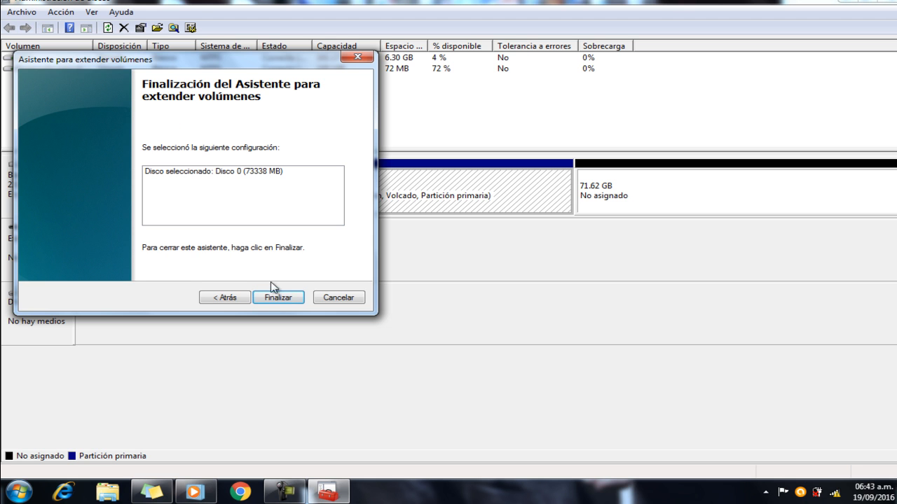
click(278, 298)
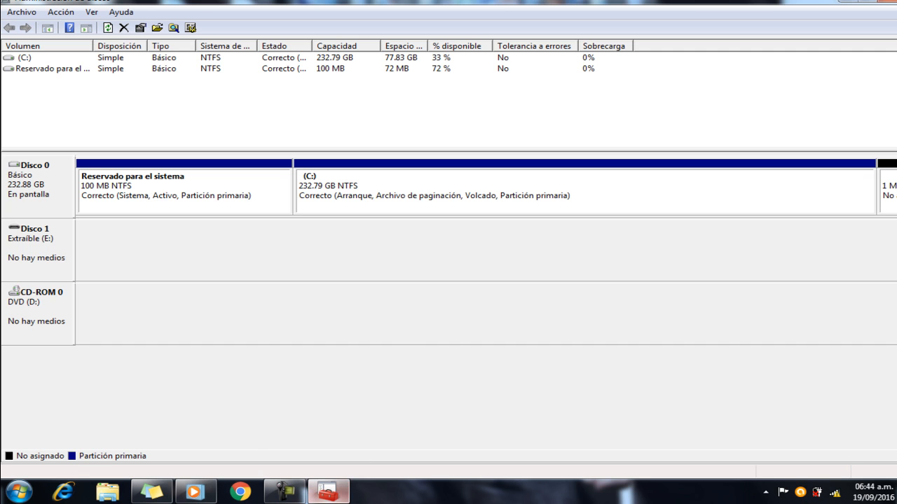
click(296, 495)
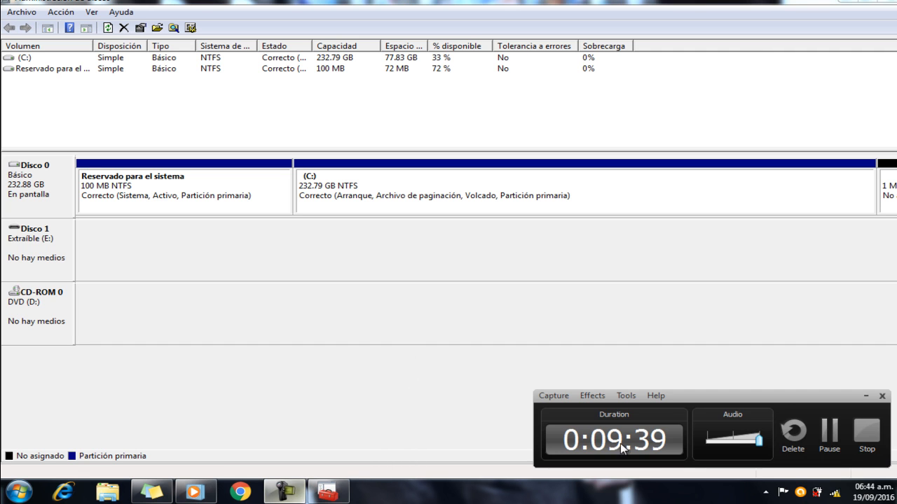